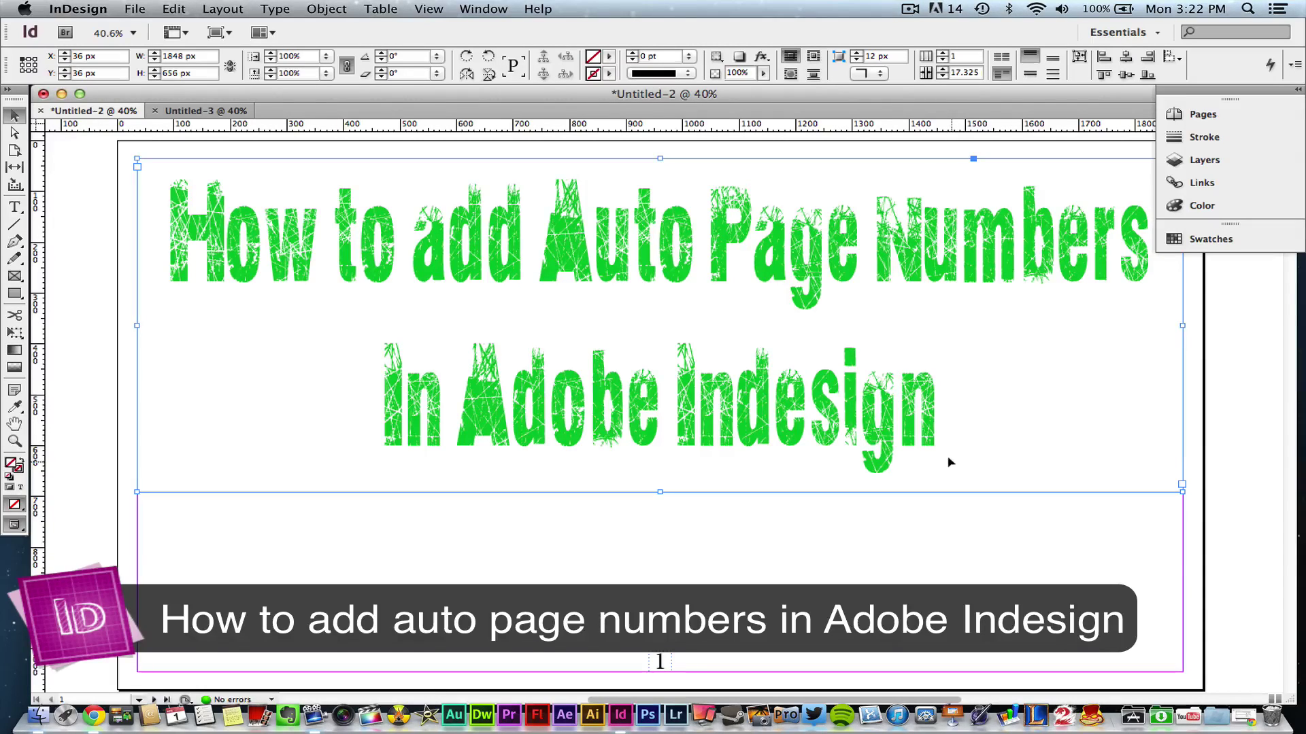
- Scroll through pages 1–3 of the Untitled-2 sample to check its page numbers
scroll(759, 498, "down", 5)
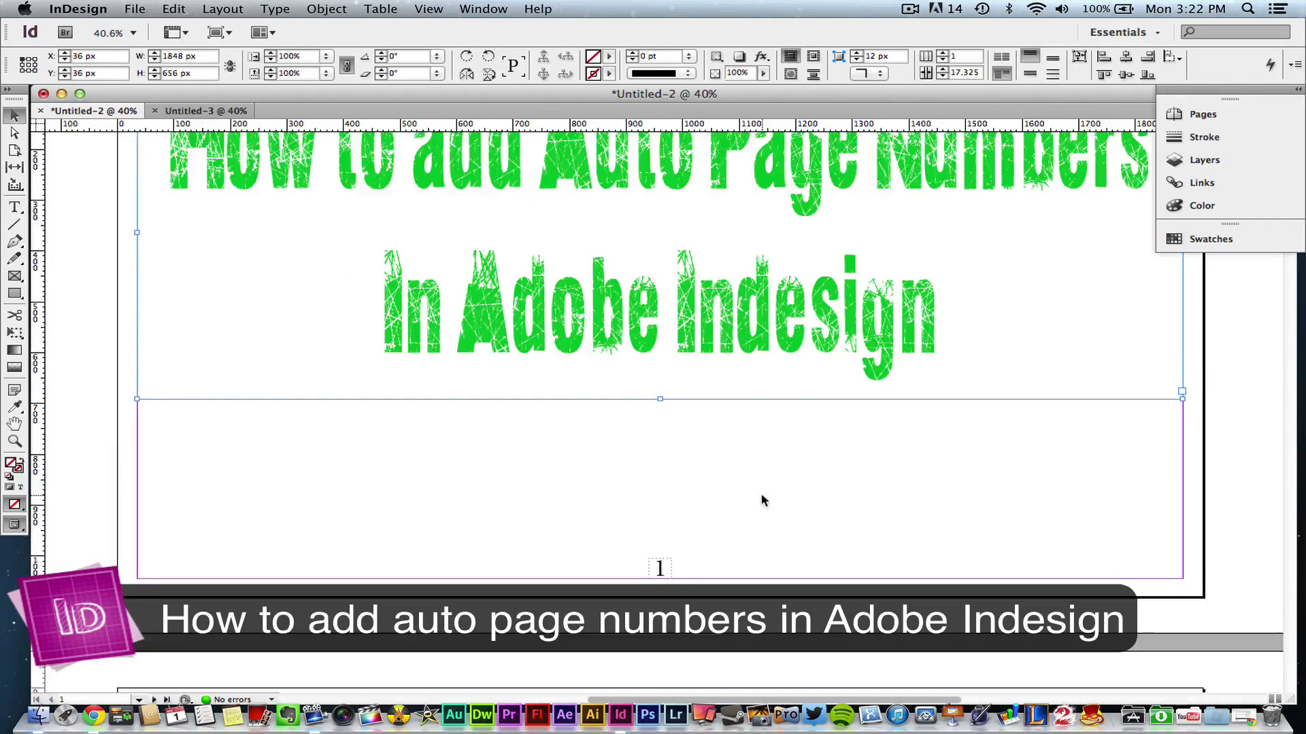
scroll(762, 500, "down", 7)
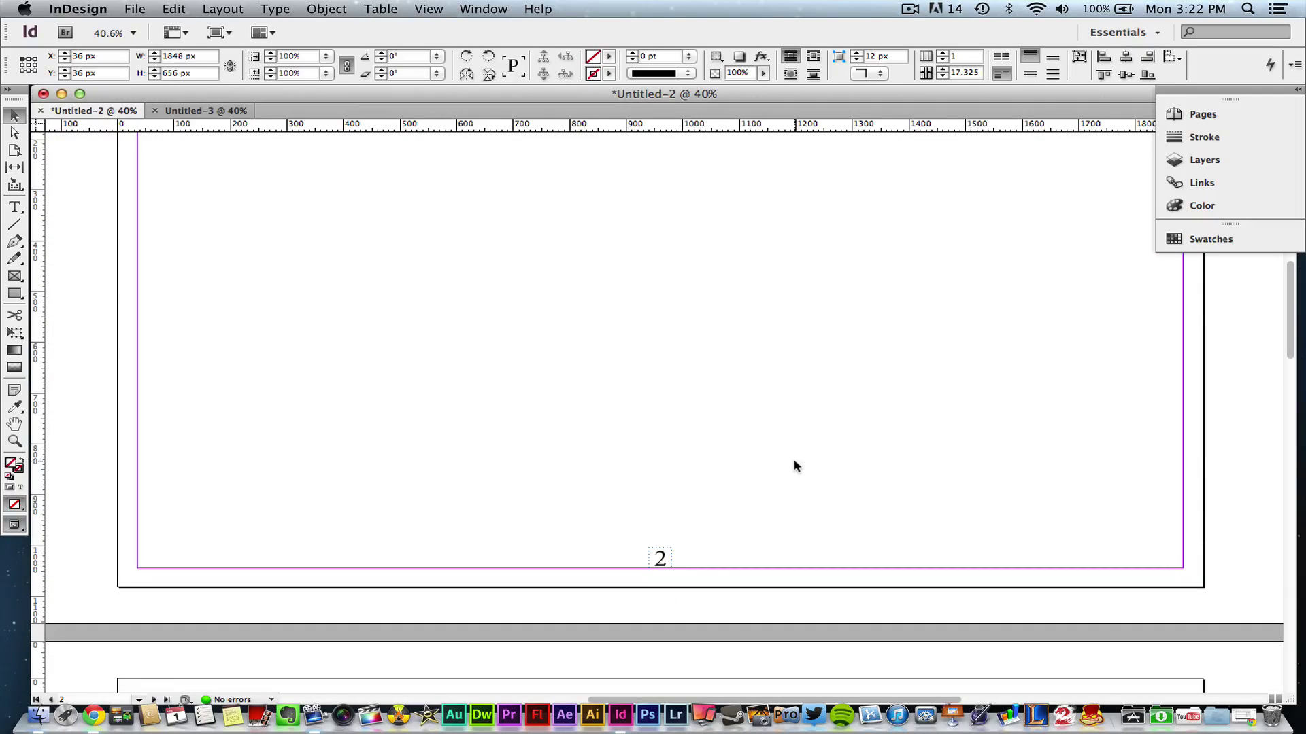
scroll(794, 461, "down", 1)
scroll(795, 467, "down", 8)
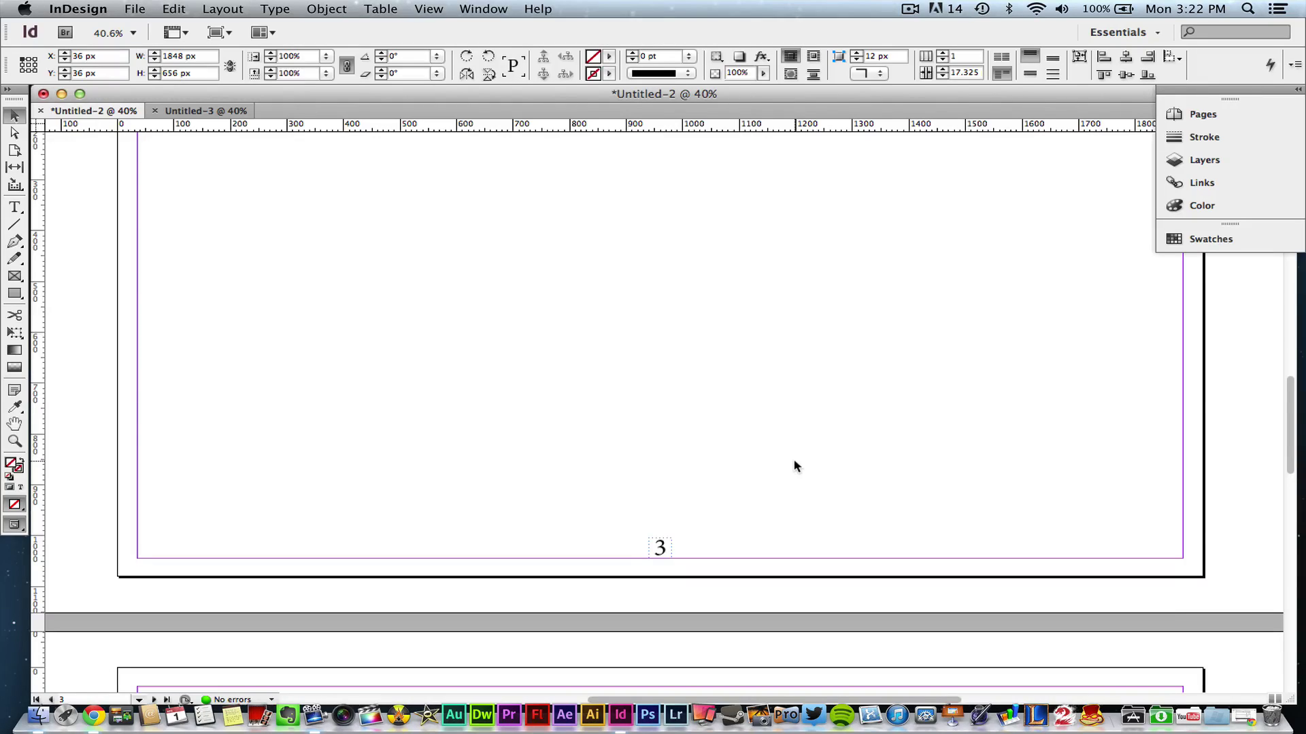
scroll(794, 466, "down", 3)
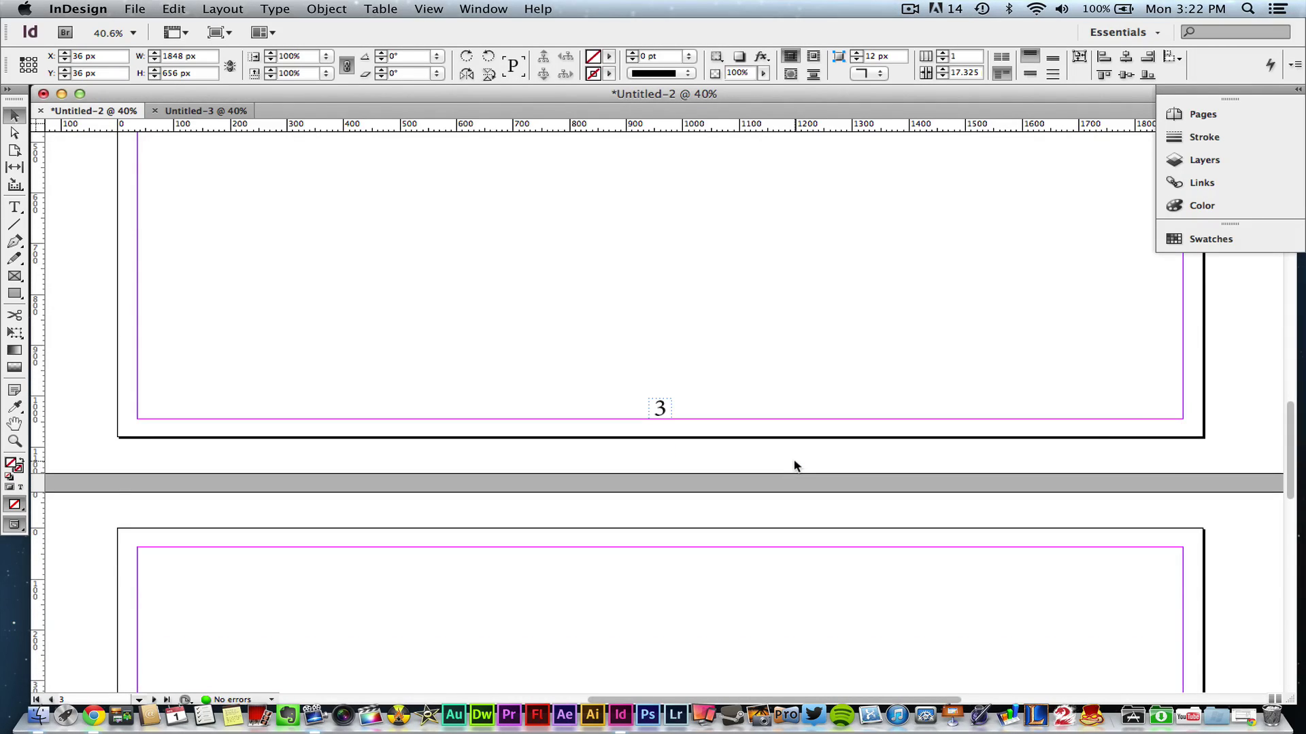
scroll(794, 466, "up", 16)
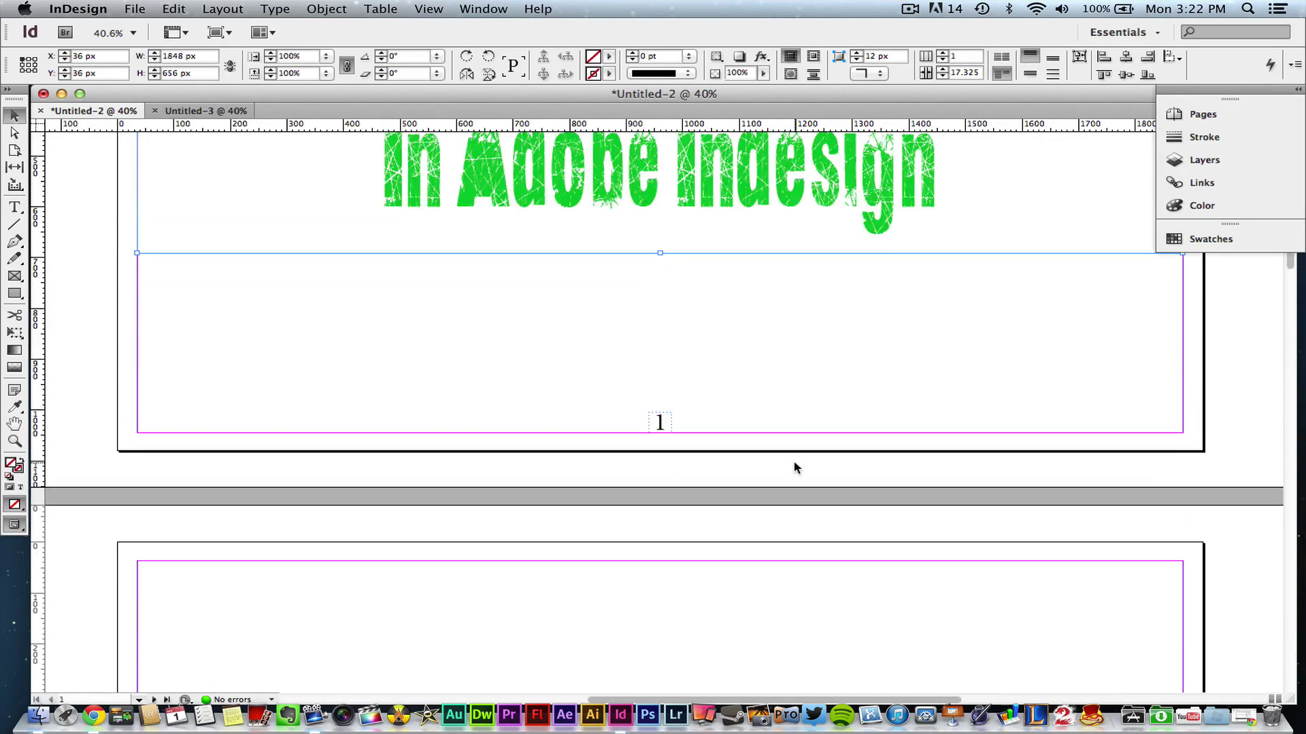
scroll(794, 467, "up", 4)
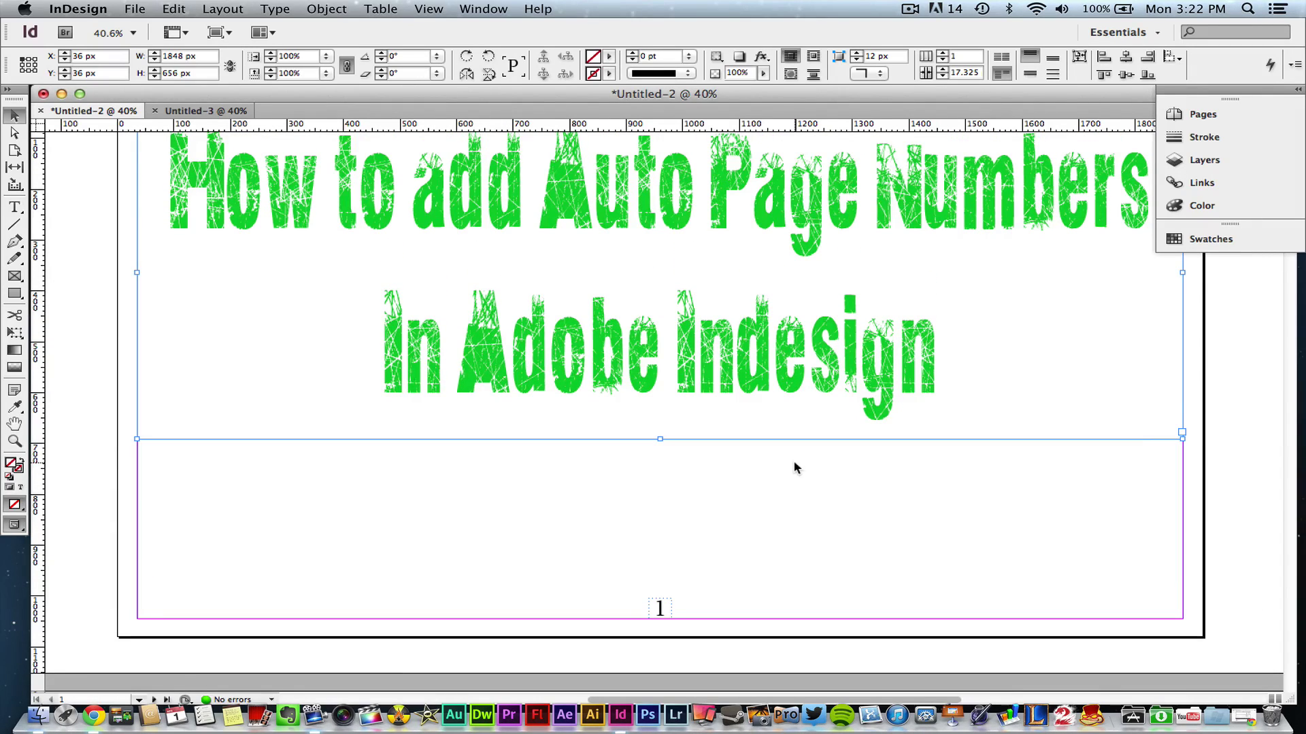
scroll(795, 466, "up", 2)
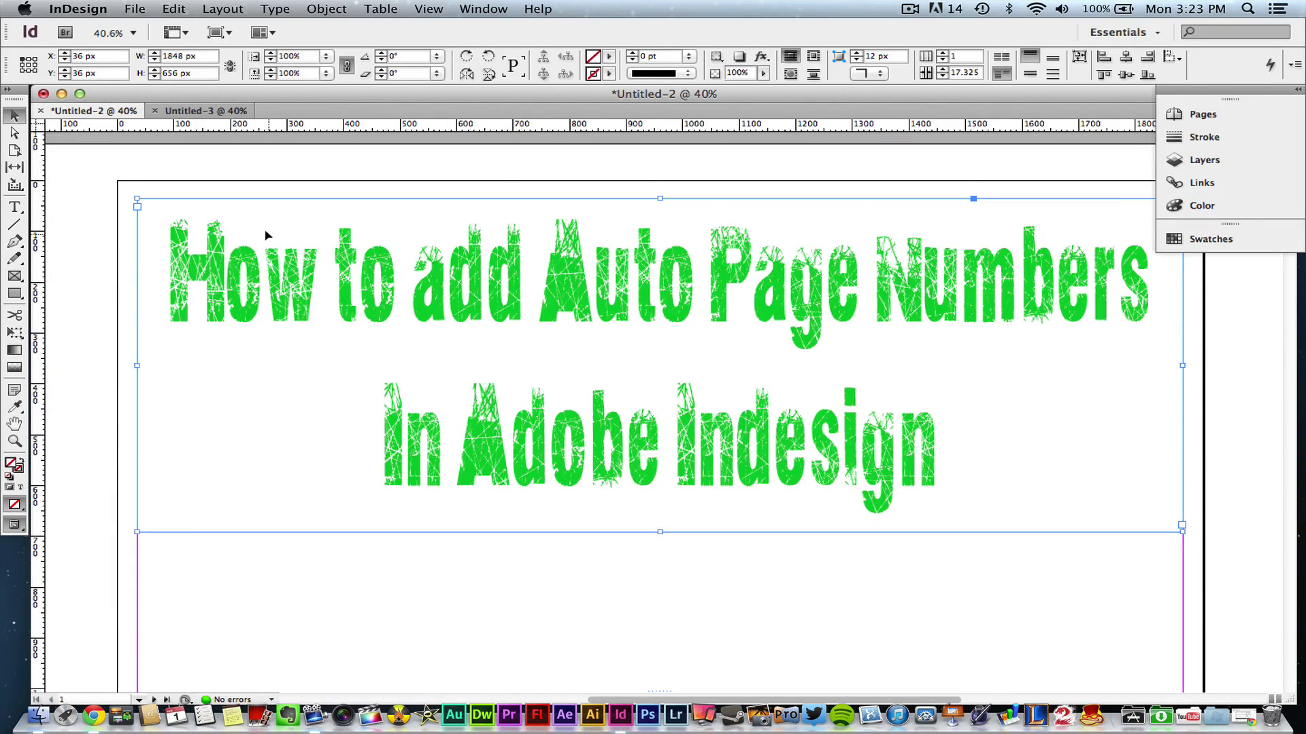
- Switch to the blank Untitled-3 document and show its Pages panel from the Window menu
left_click(194, 111)
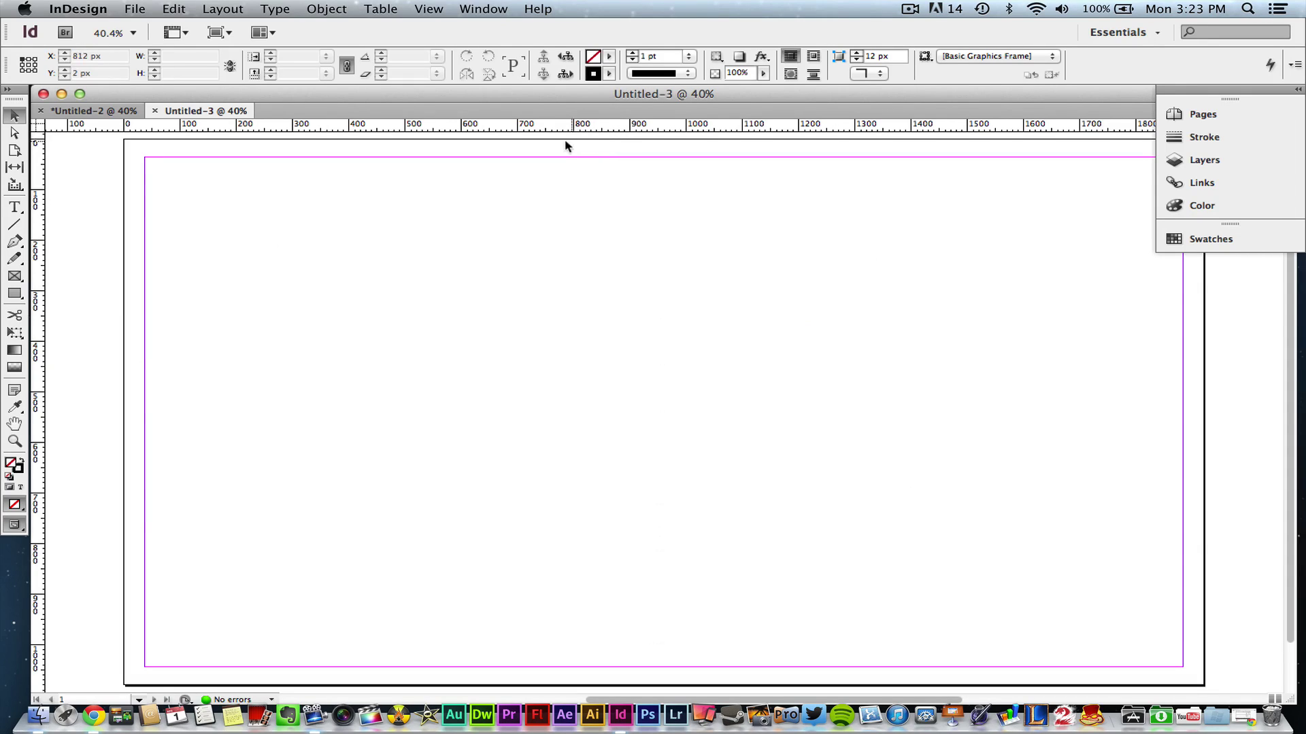
left_click(485, 10)
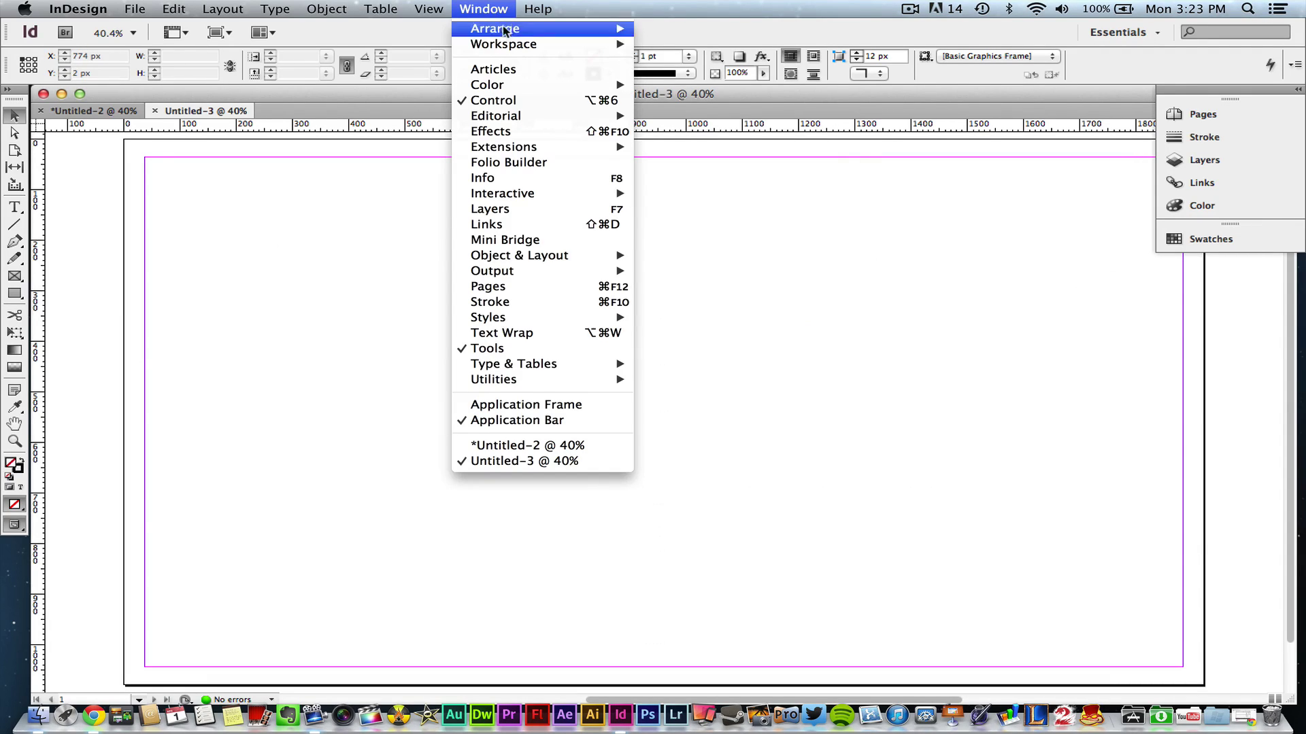
left_click(510, 287)
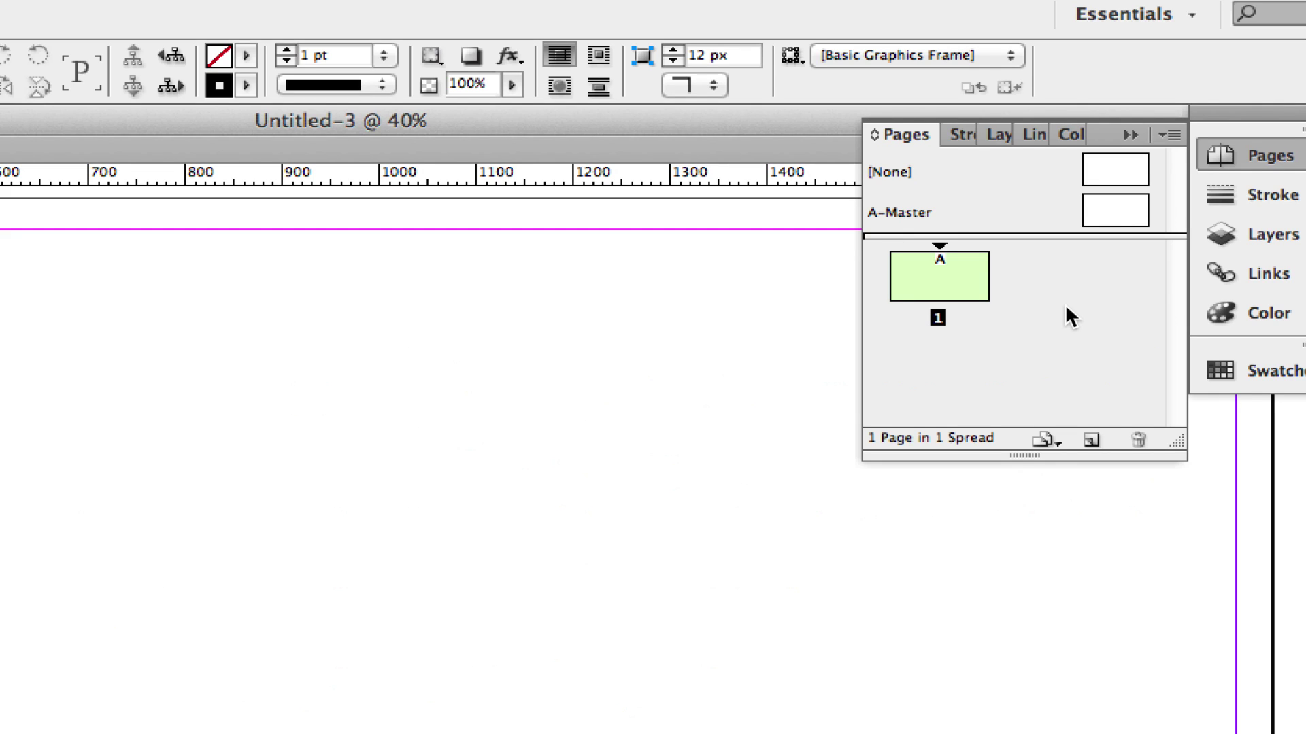
- Open A-Master for editing and draw a small text frame with the Type tool near its bottom
left_click(1113, 208)
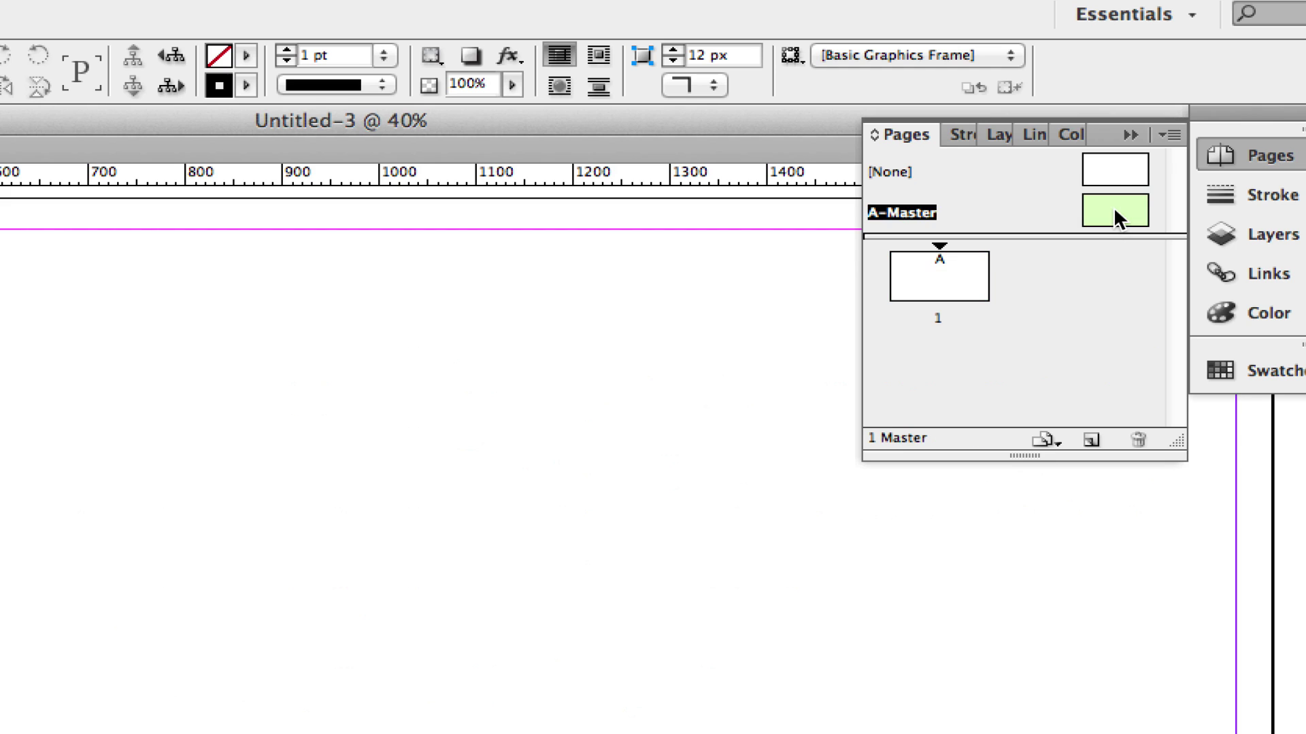
double_click(1118, 205)
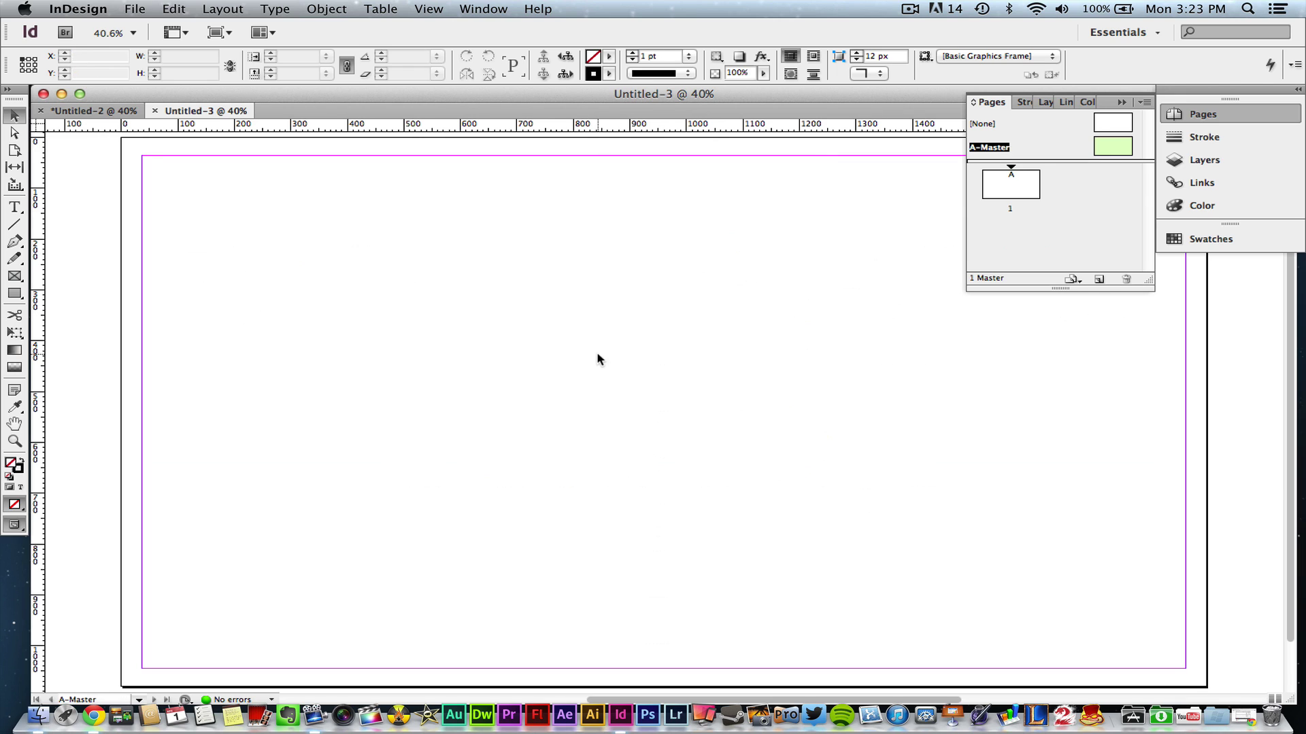
scroll(597, 360, "down", 2)
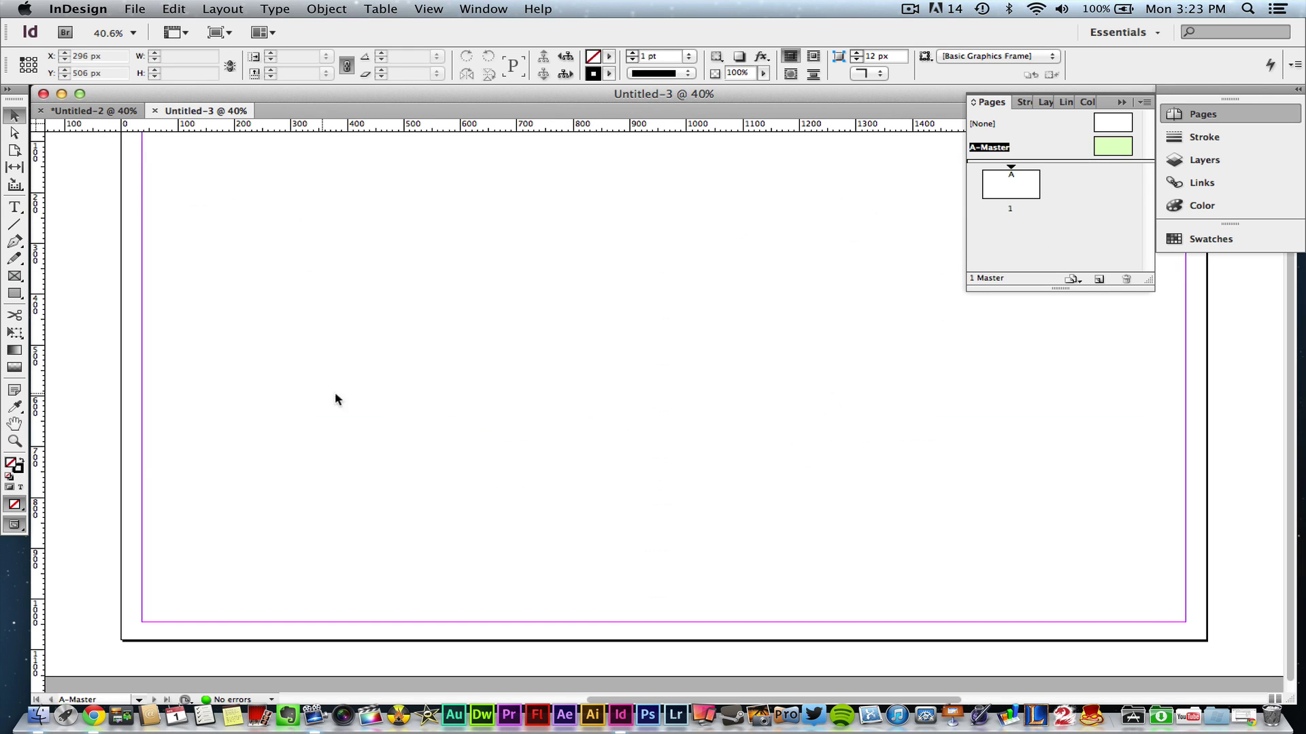
left_click(15, 208)
left_click_drag(631, 472, 680, 503)
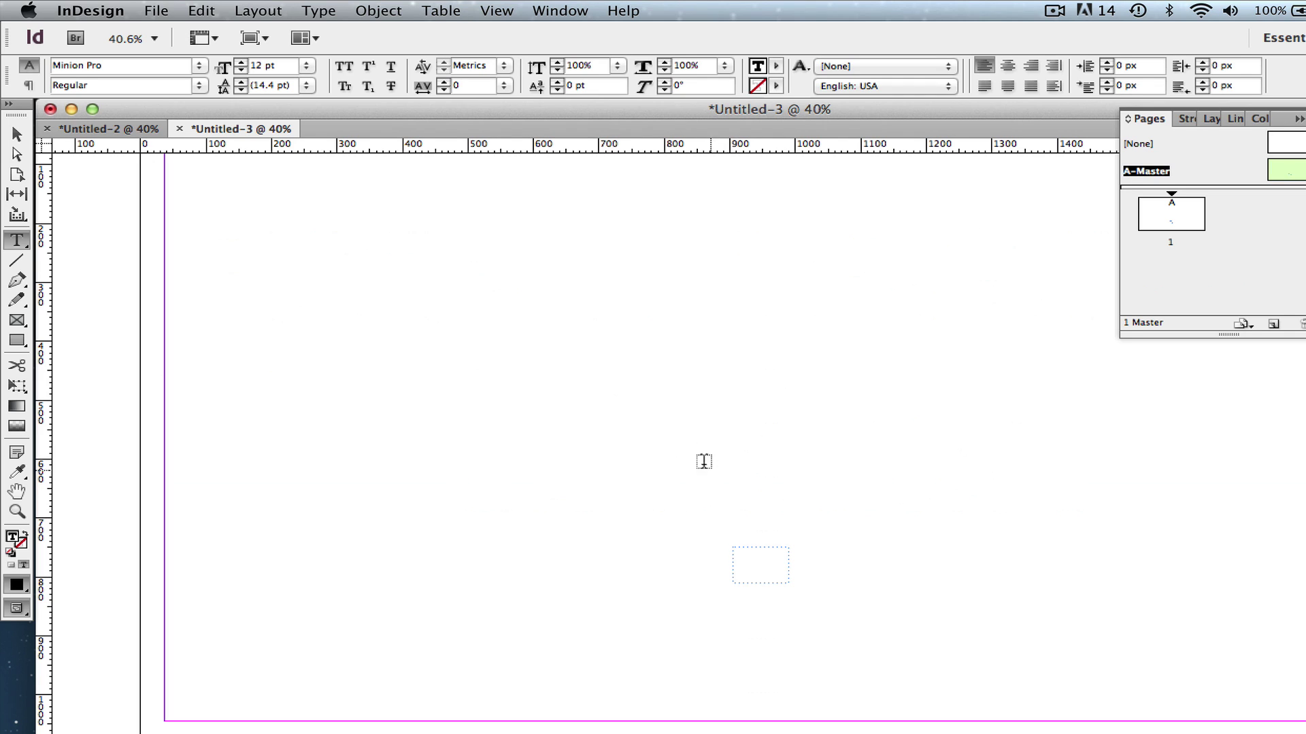
- Insert a Current Page Number marker into the A-Master frame via Type > Insert Special Character > Markers
left_click(319, 11)
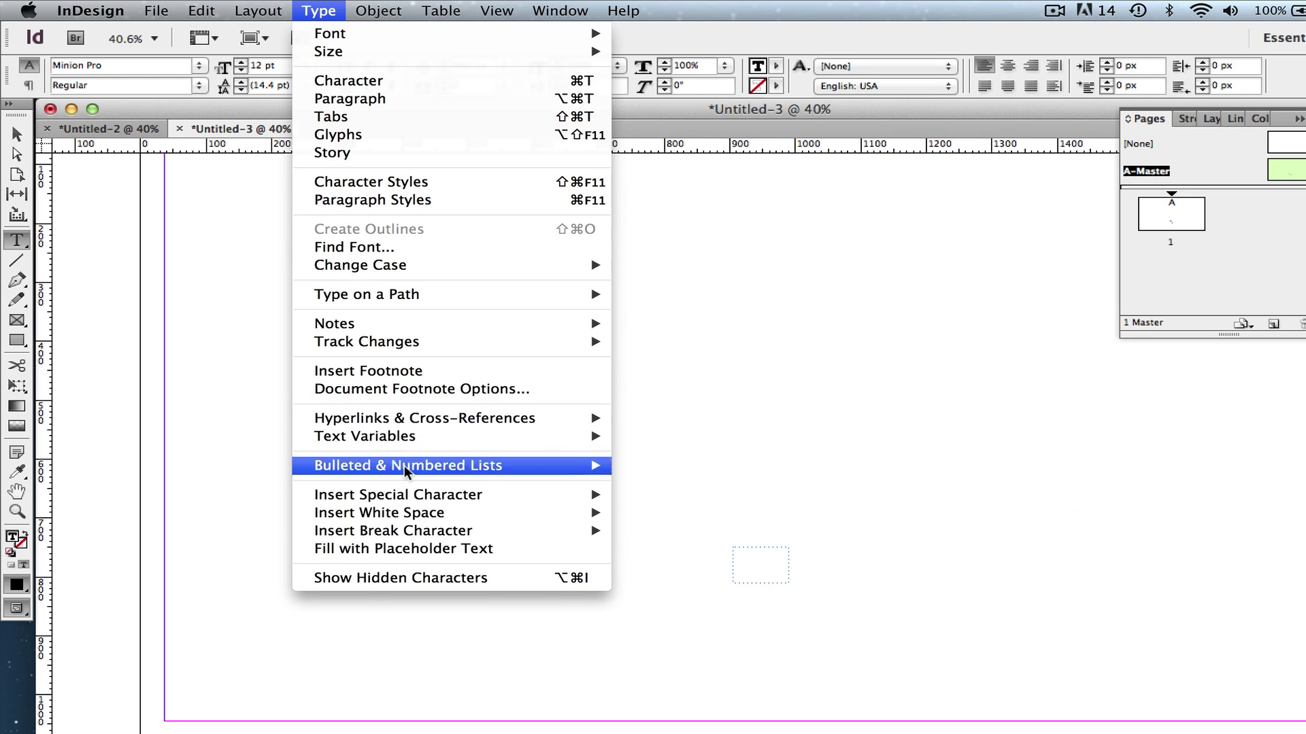
mouse_move(404, 495)
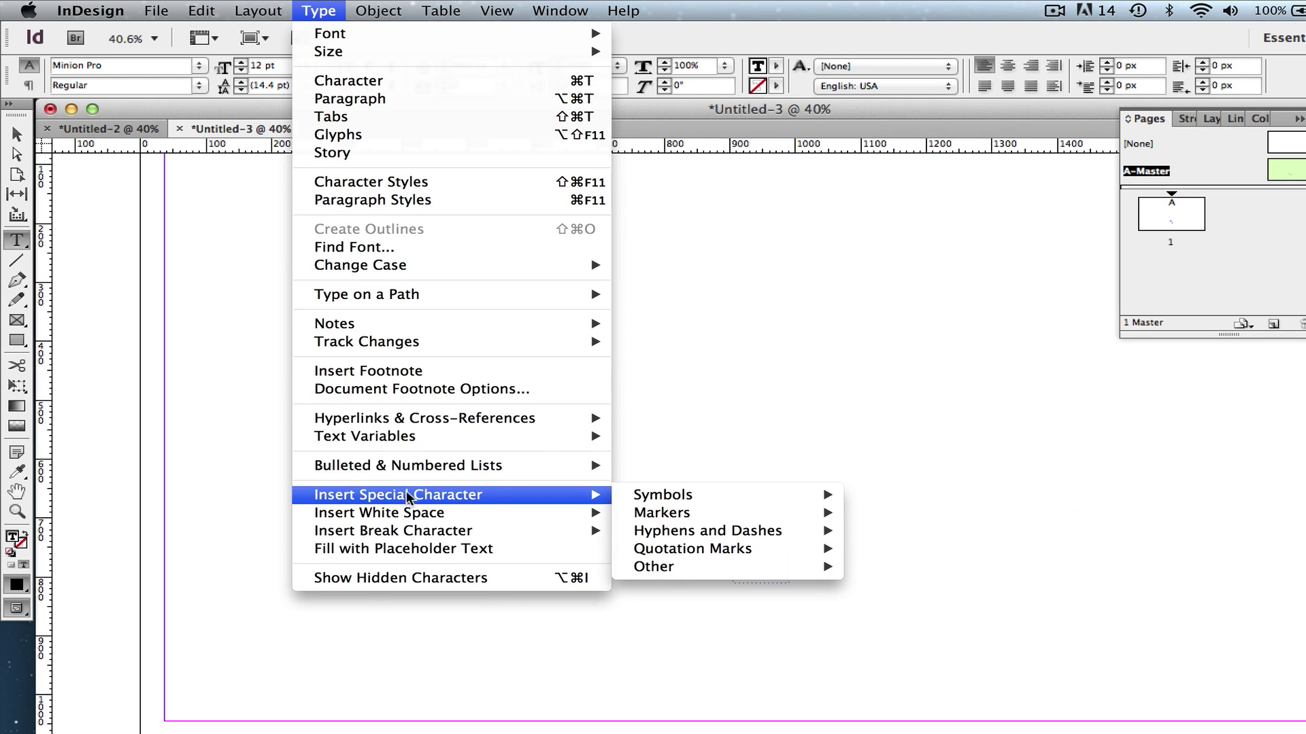
mouse_move(661, 519)
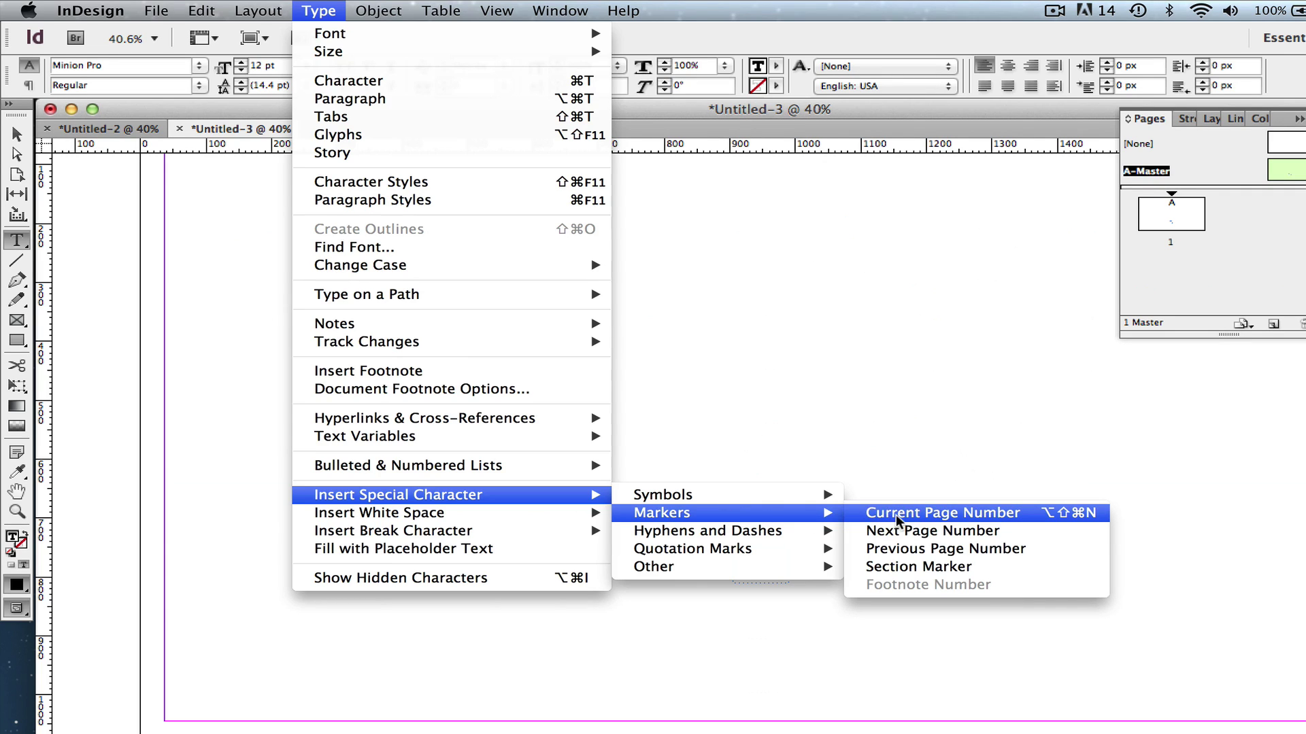
left_click(899, 520)
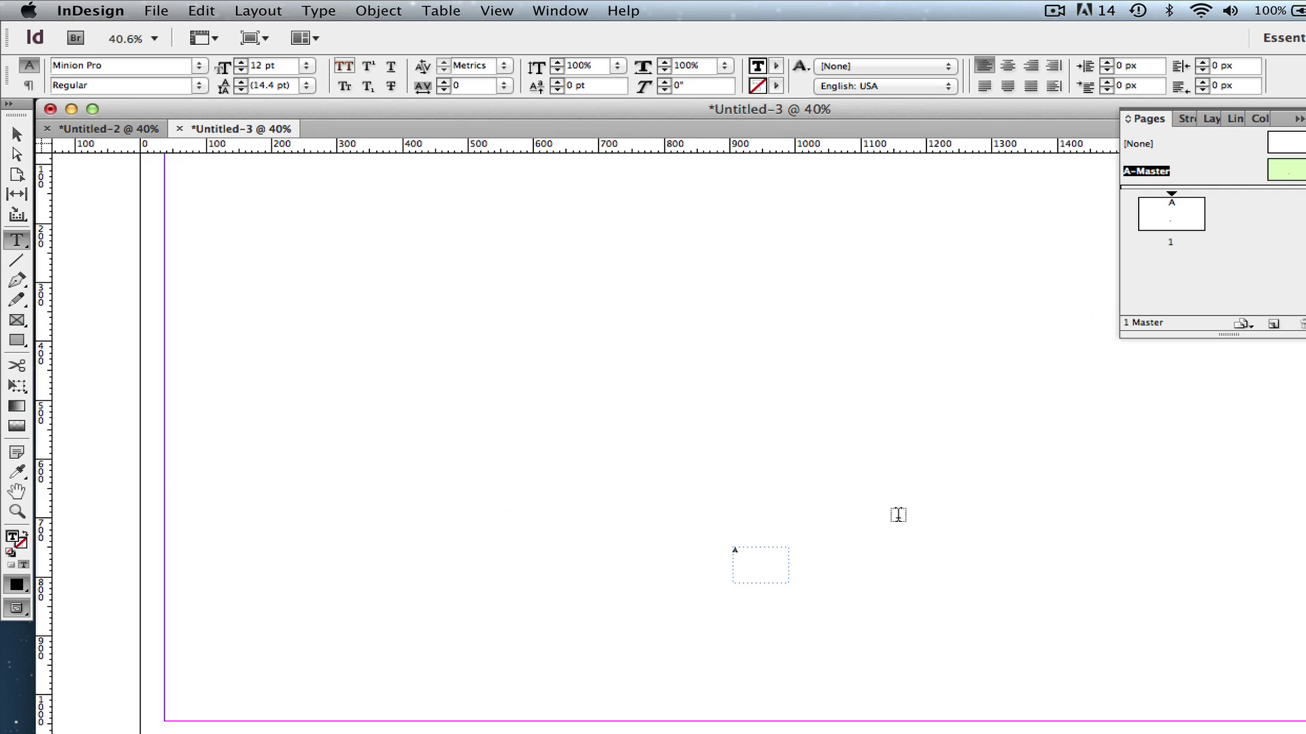
- Make the page-number marker 60 pt and shrink its frame to fit at the bottom margin
key("super+a")
left_click(306, 68)
left_click(306, 251)
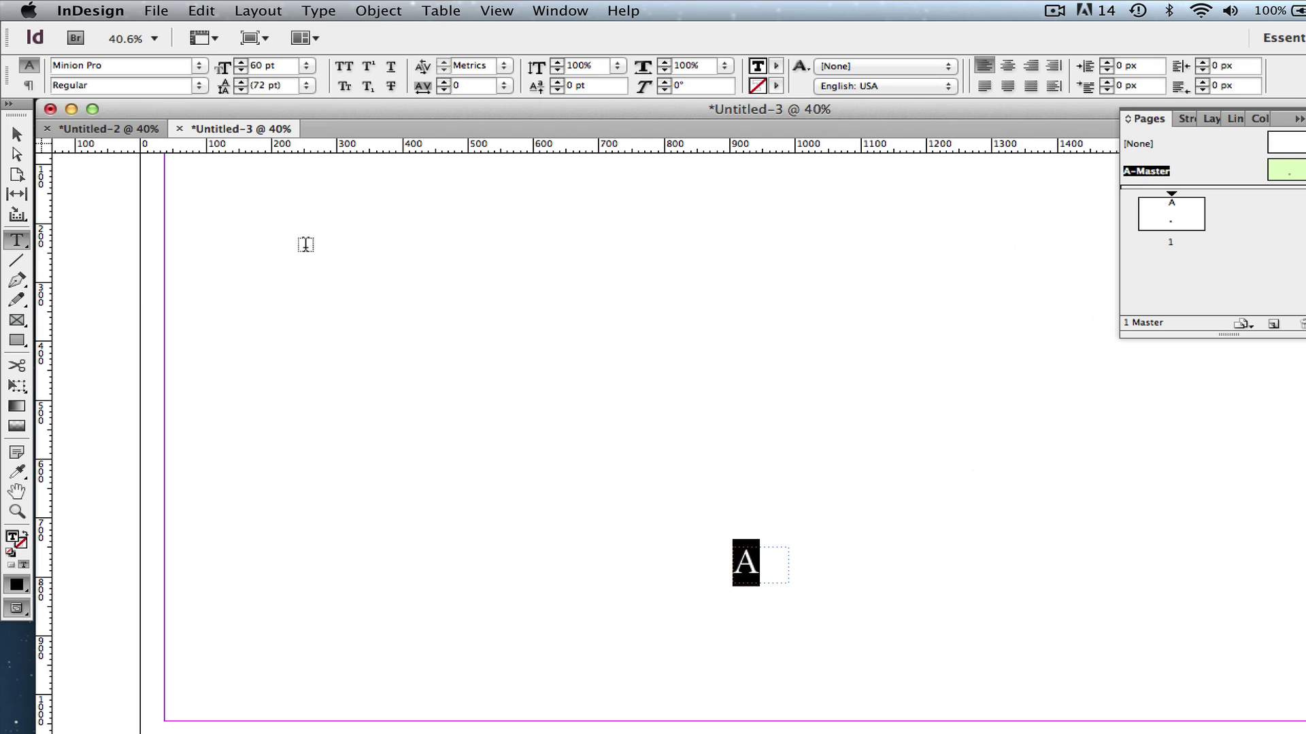
left_click(17, 135)
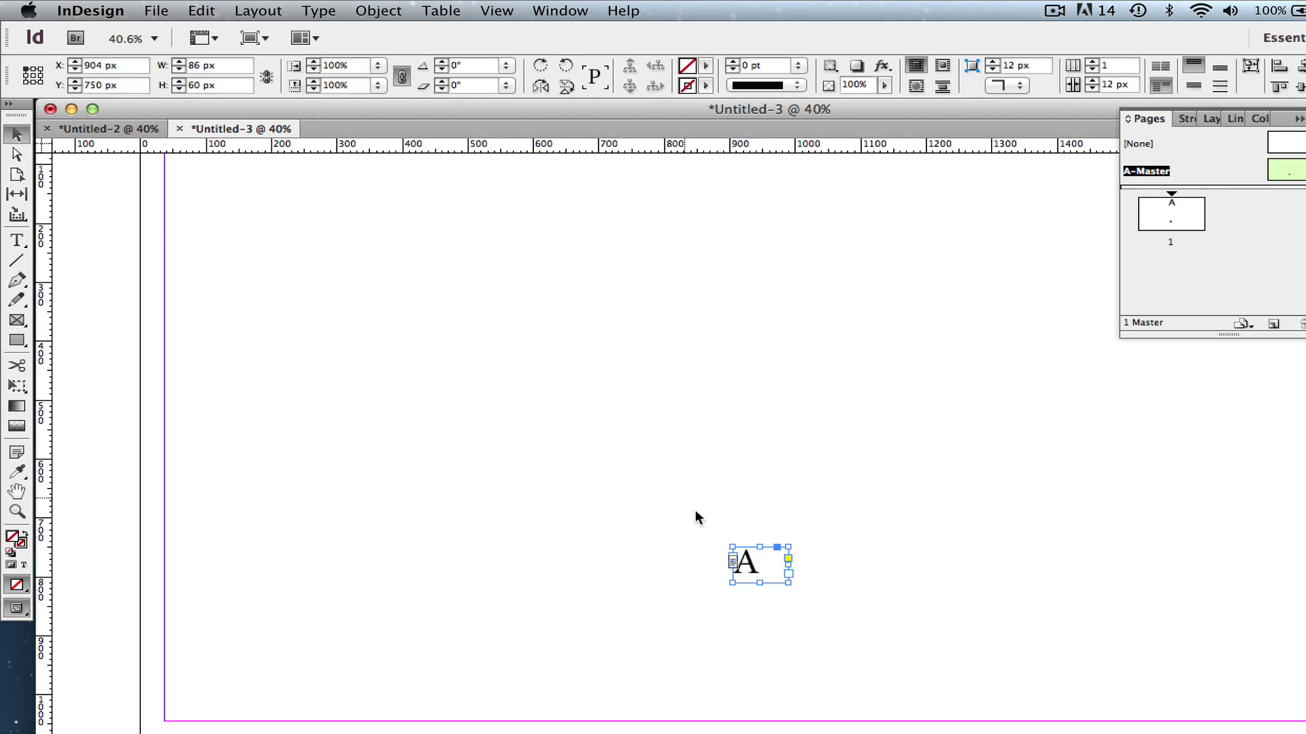
left_click_drag(787, 583, 781, 714)
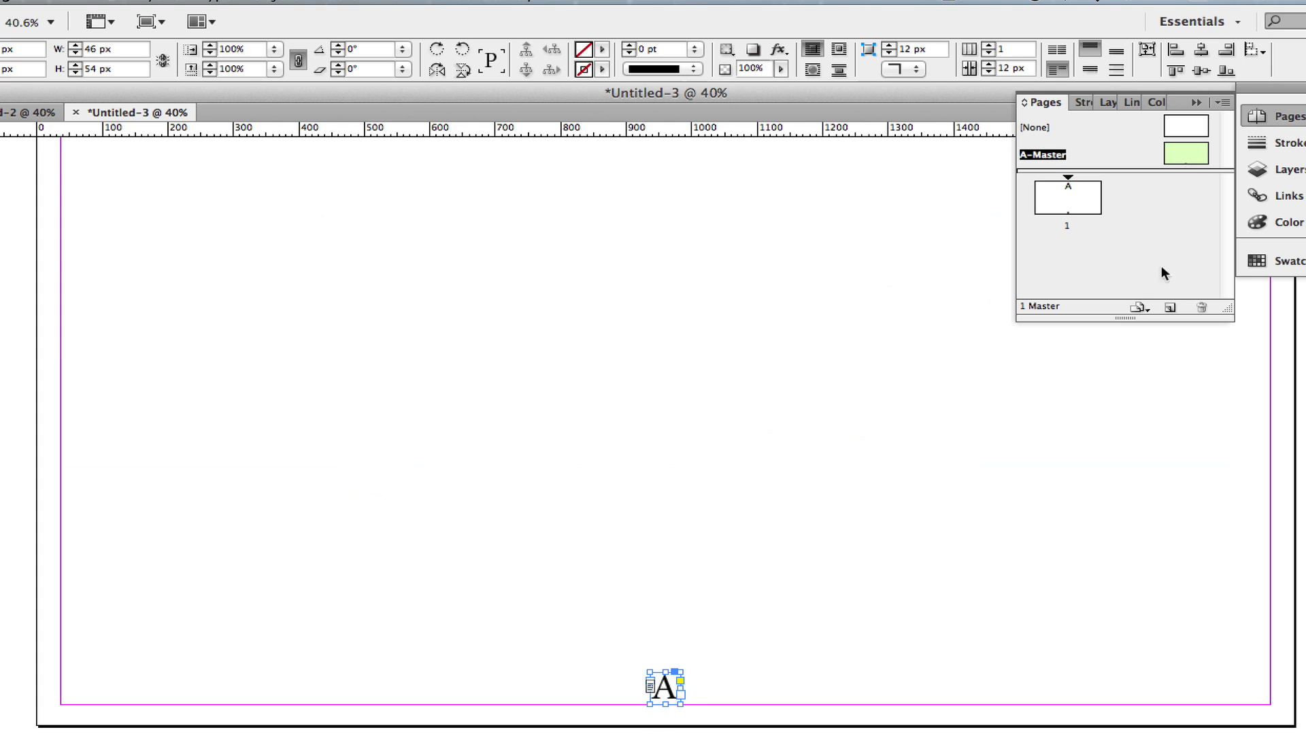
- Go to page 1 and add pages until Untitled-3 has 10 automatically numbered pages
left_click(1076, 200)
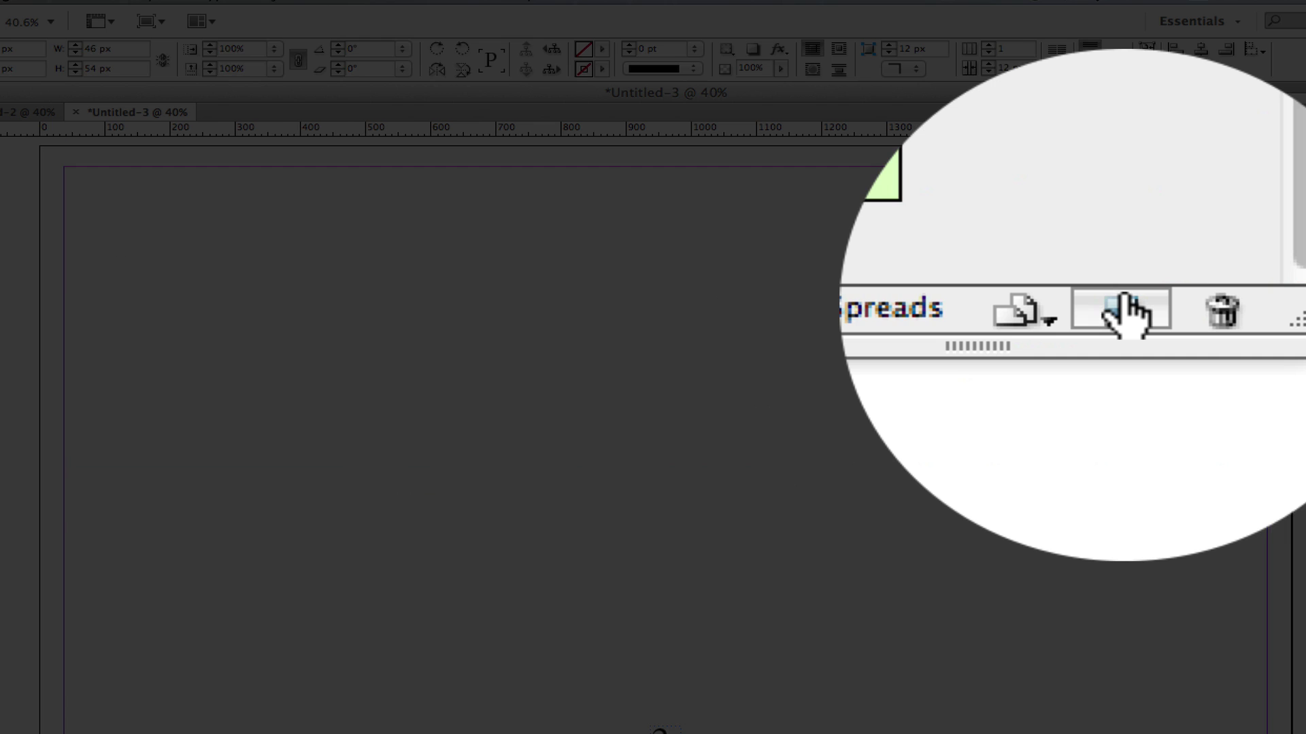
left_click(1169, 307)
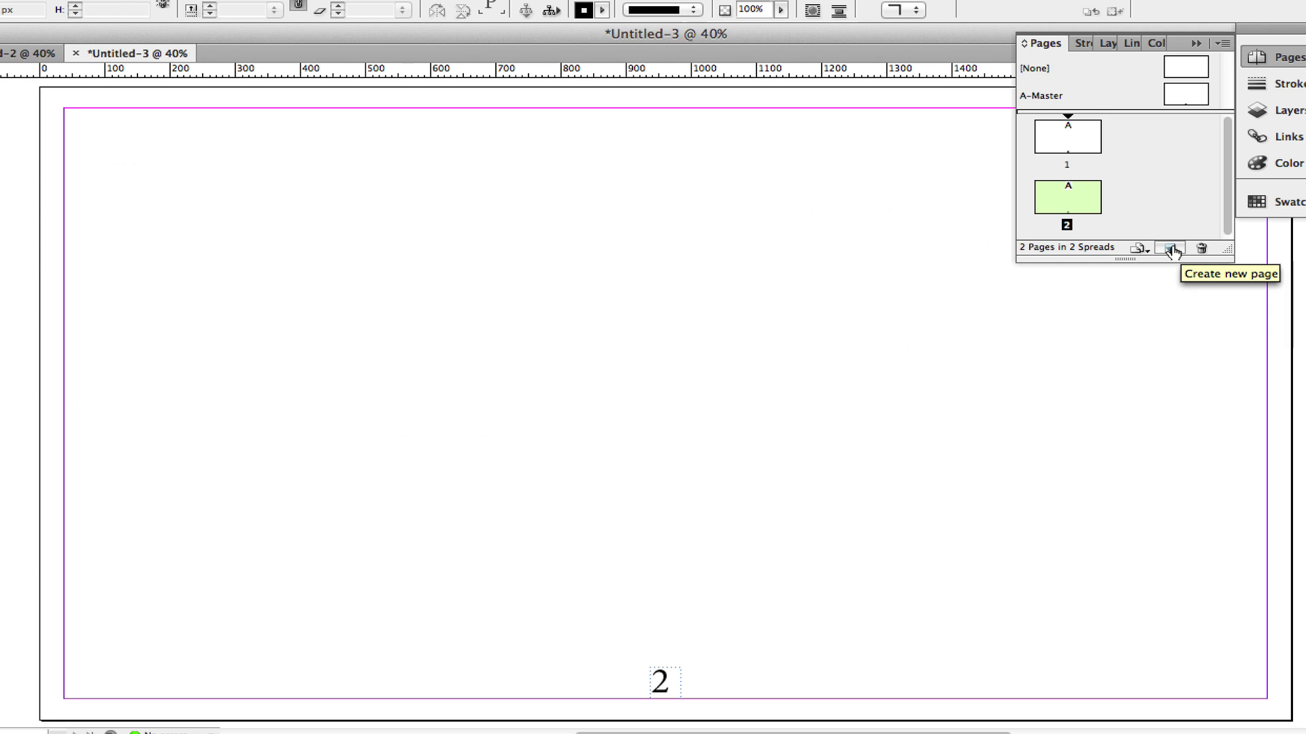
left_click(1171, 249)
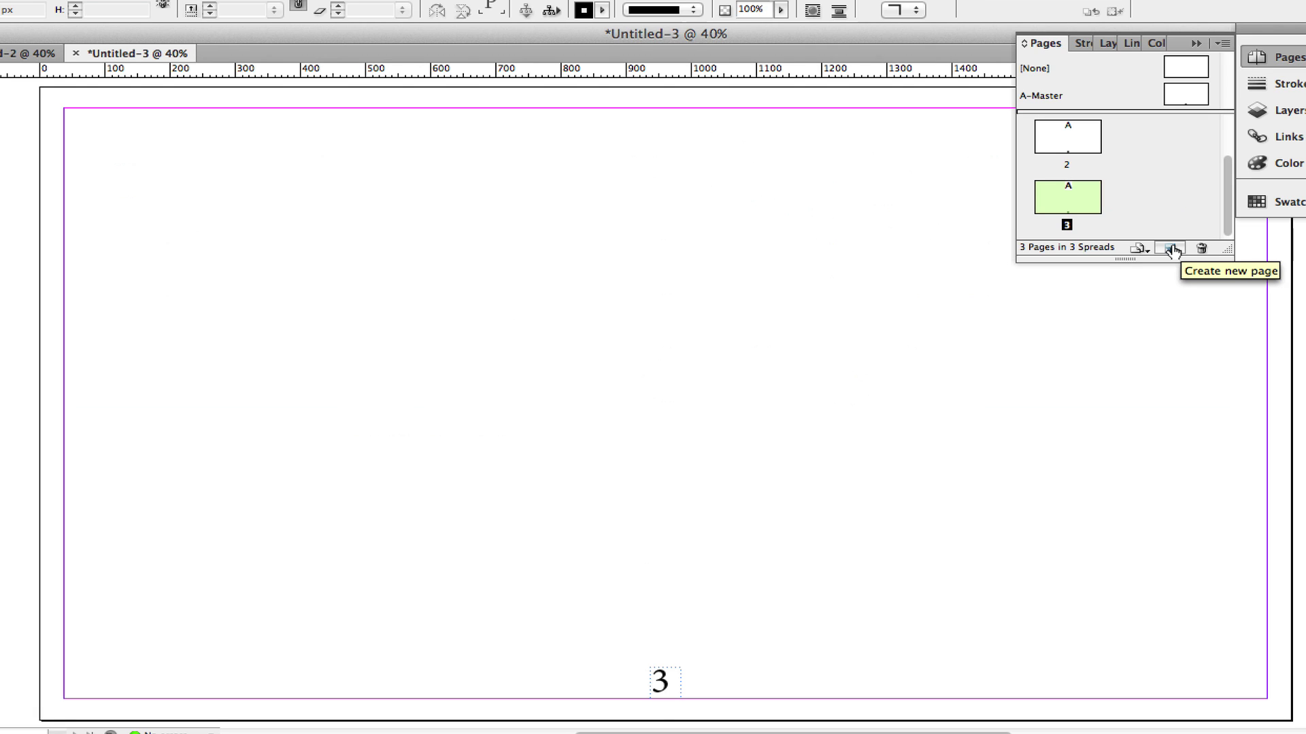
left_click(1172, 249)
left_click(1172, 249)
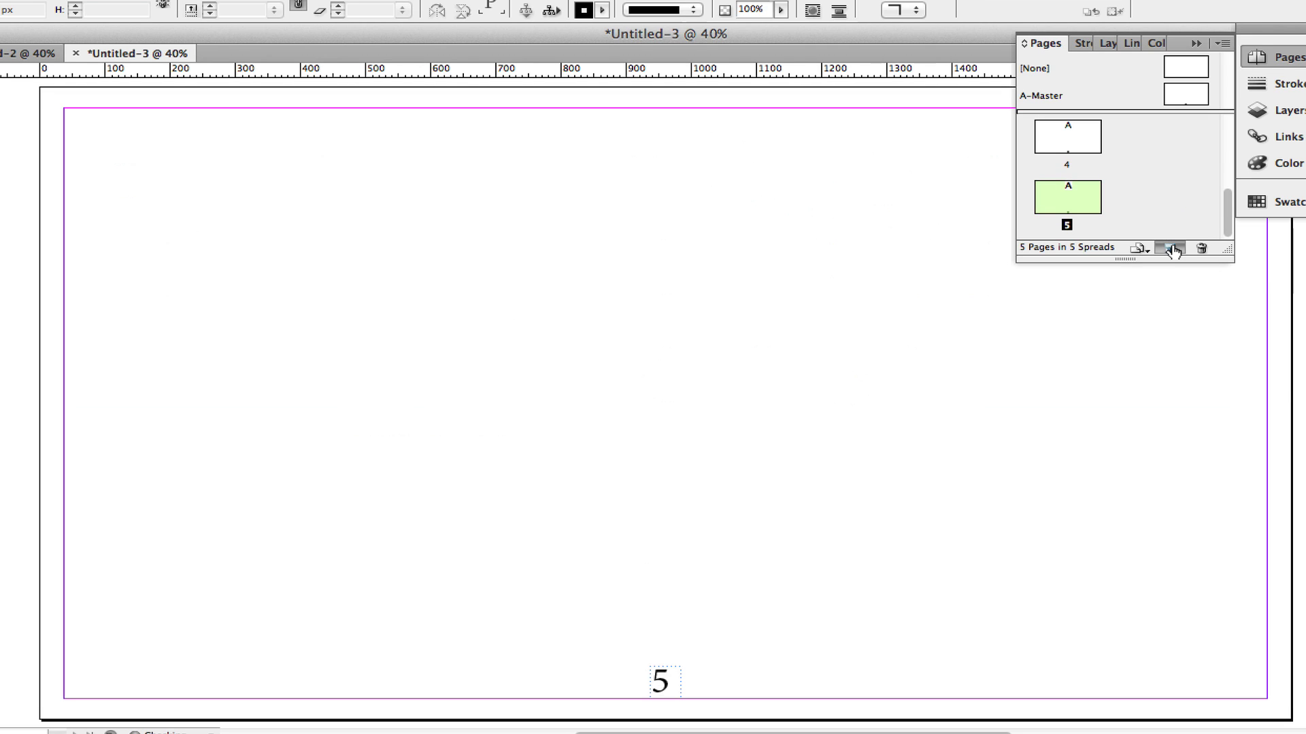
left_click(1173, 249)
left_click(1172, 249)
left_click(1172, 248)
left_click(1172, 249)
left_click(1172, 249)
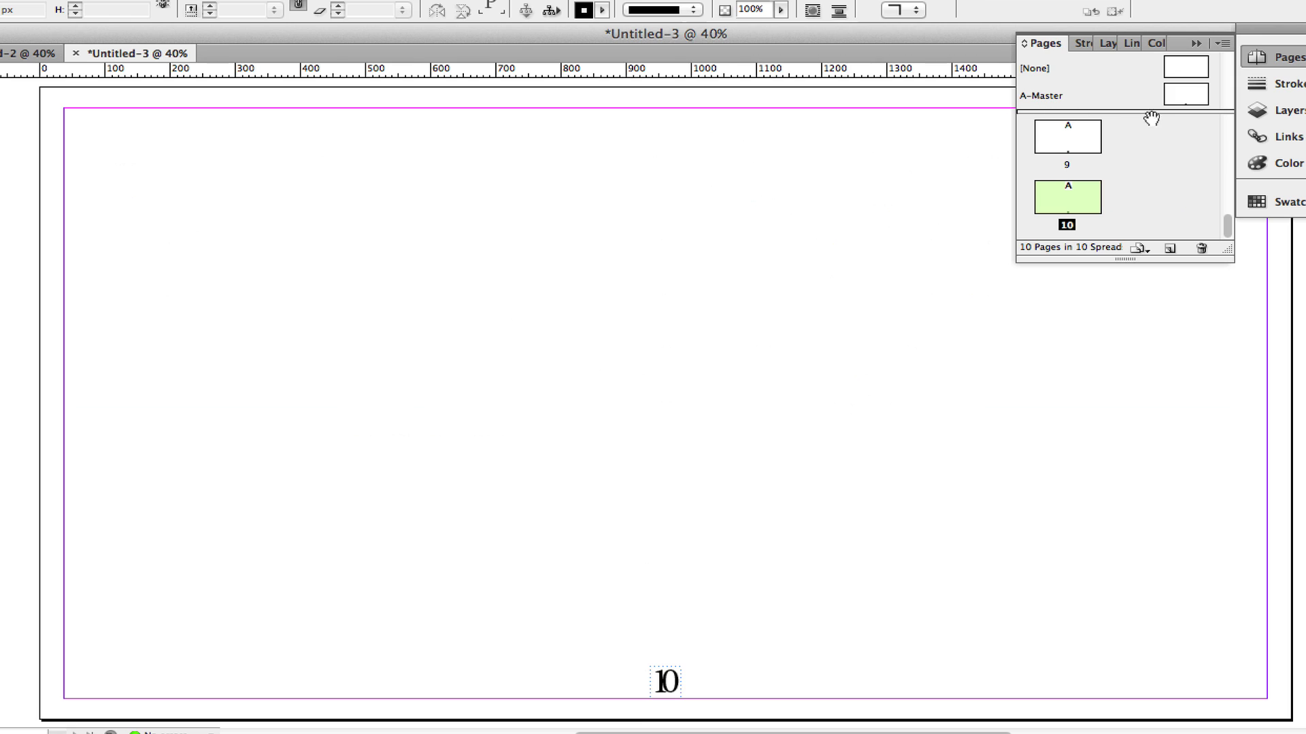
- Switch back to the Untitled-2 sample document with the green title
left_click(12, 55)
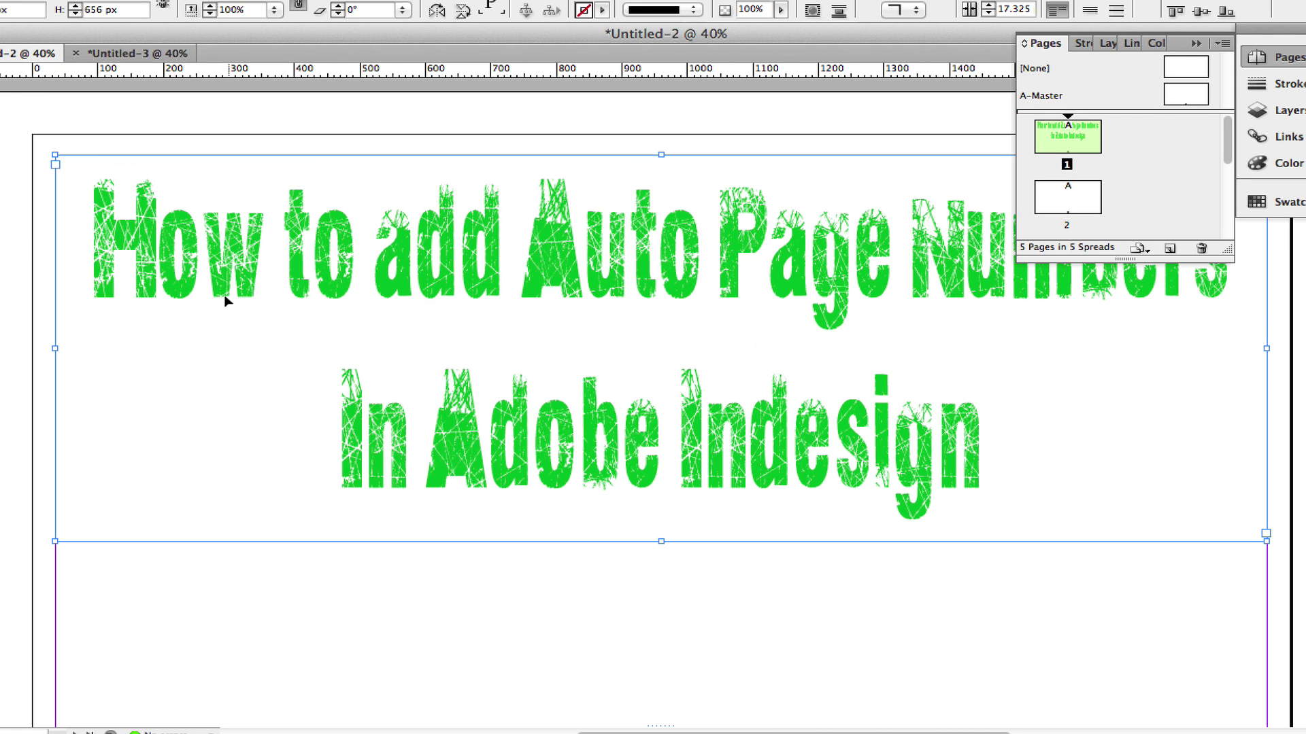